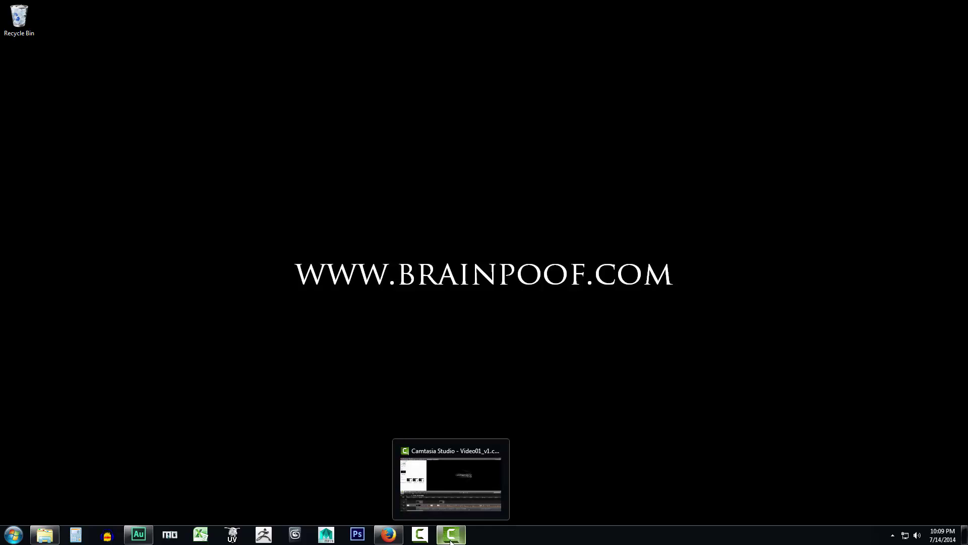
Restore the Video01_v1 project, browse its File to Help menus, and scrub the Brain intro.
left_click(451, 540)
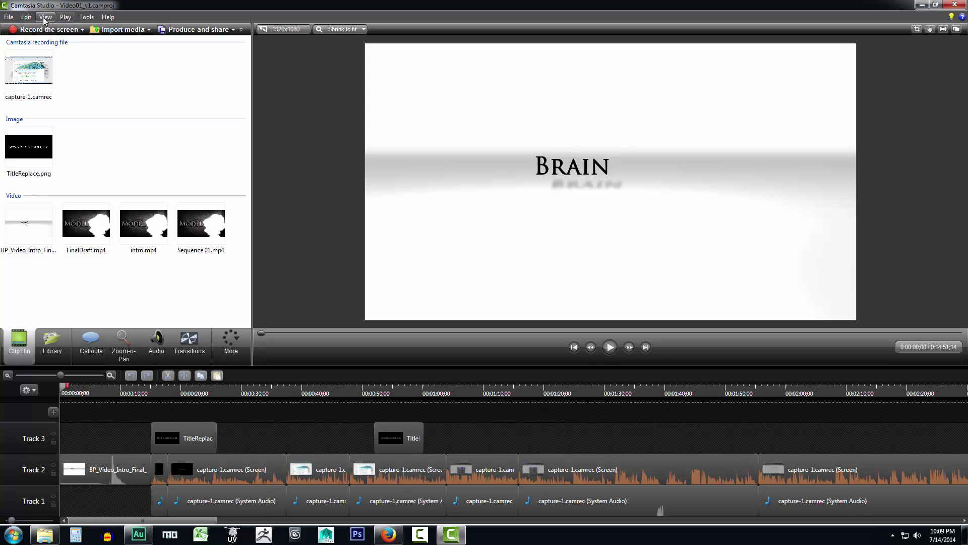
left_click(10, 16)
mouse_move(48, 19)
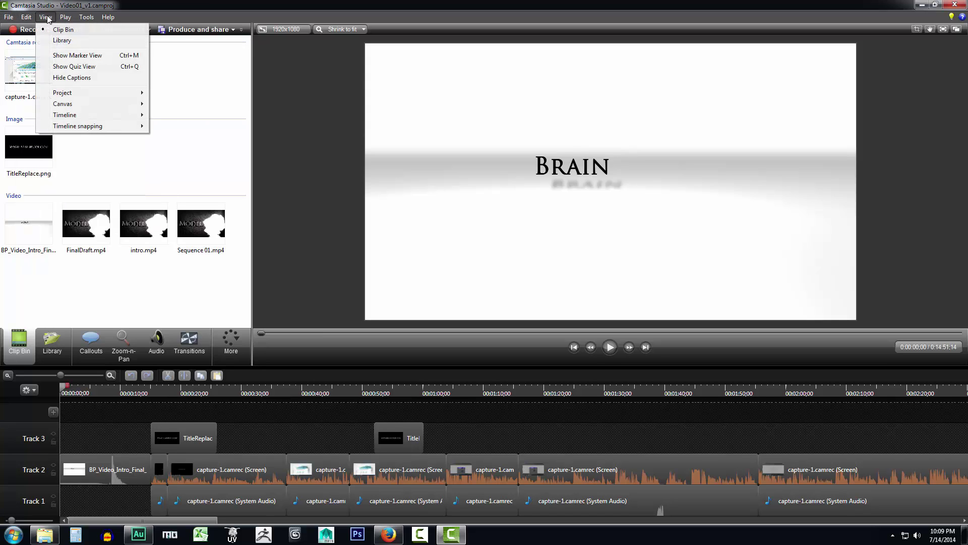
left_click(84, 18)
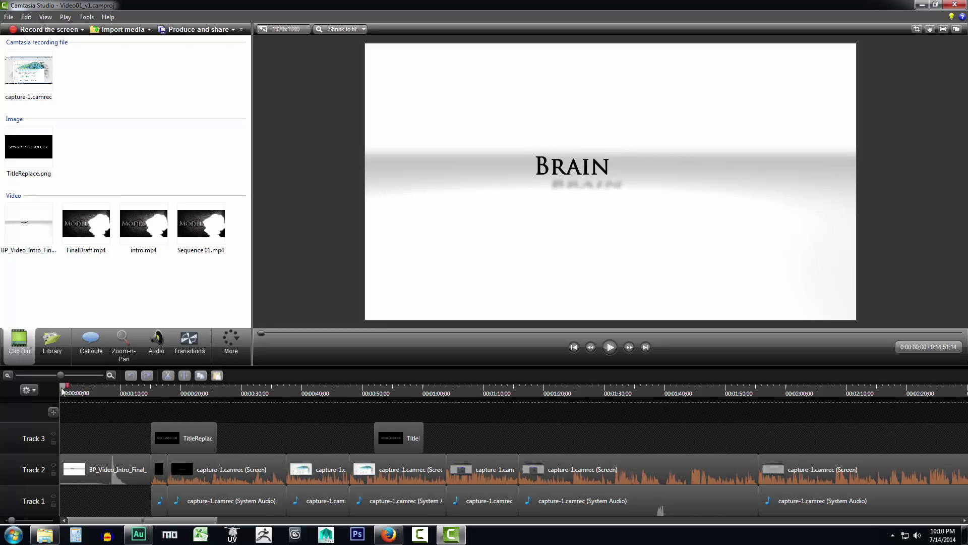
mouse_move(63, 391)
left_mouse_down()
mouse_move(103, 391)
mouse_move(66, 391)
left_mouse_up()
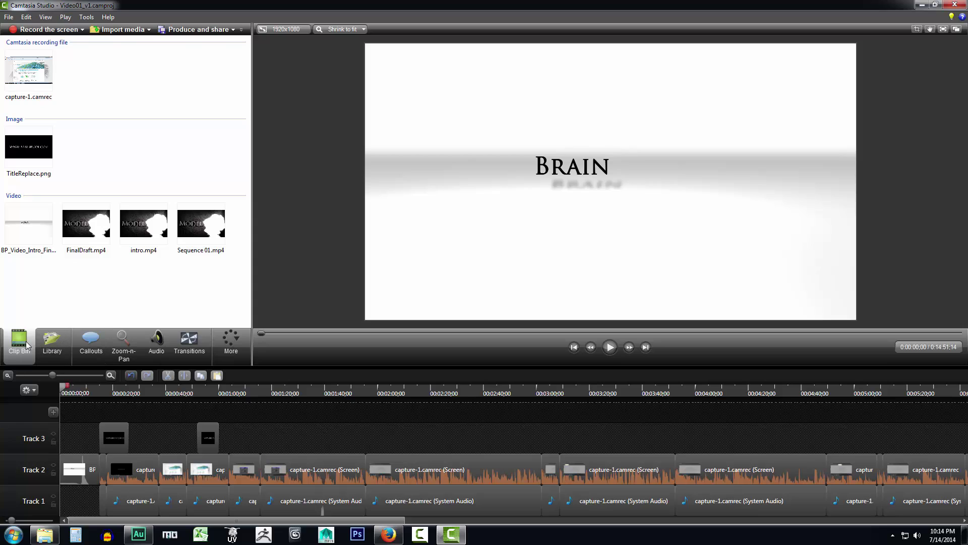
In the Library, expand Music - Electropulse, trial Full Song on Track 3, then remove it.
left_click(59, 343)
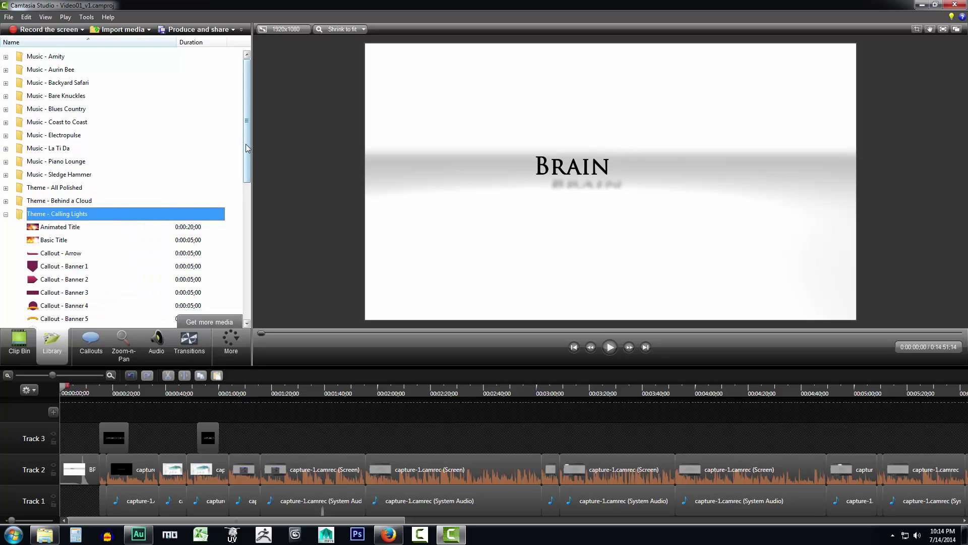
mouse_move(247, 151)
left_mouse_down()
mouse_move(244, 268)
mouse_move(240, 138)
left_mouse_up()
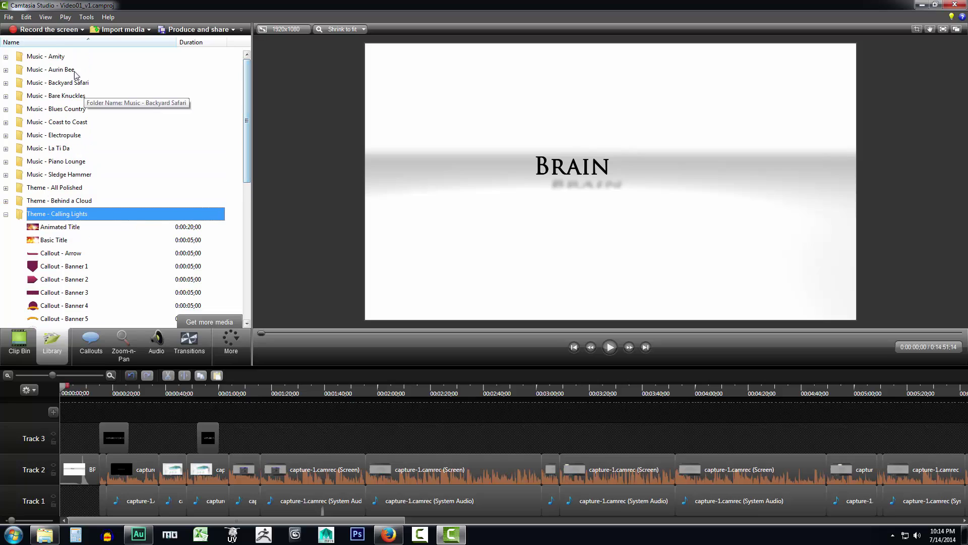
double_click(47, 134)
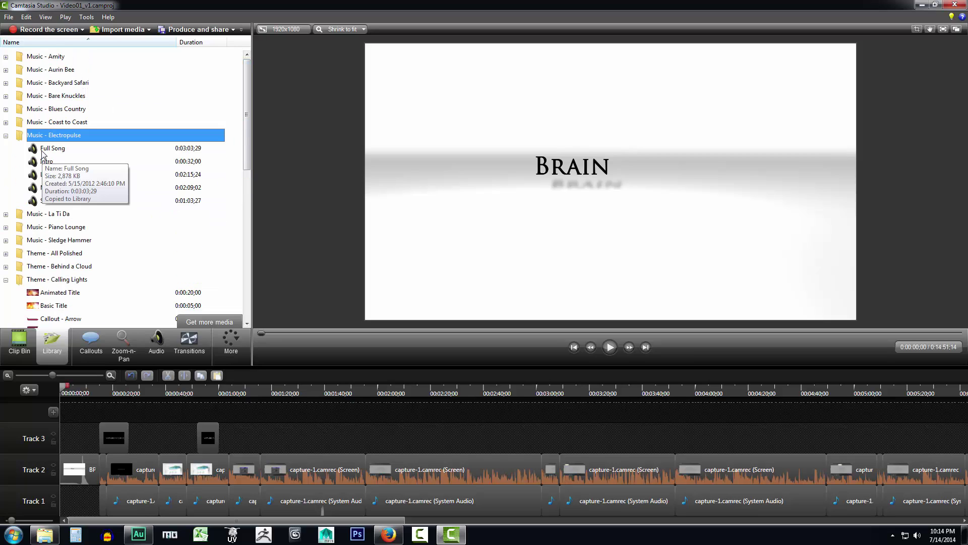
left_click_drag(43, 152, 264, 439)
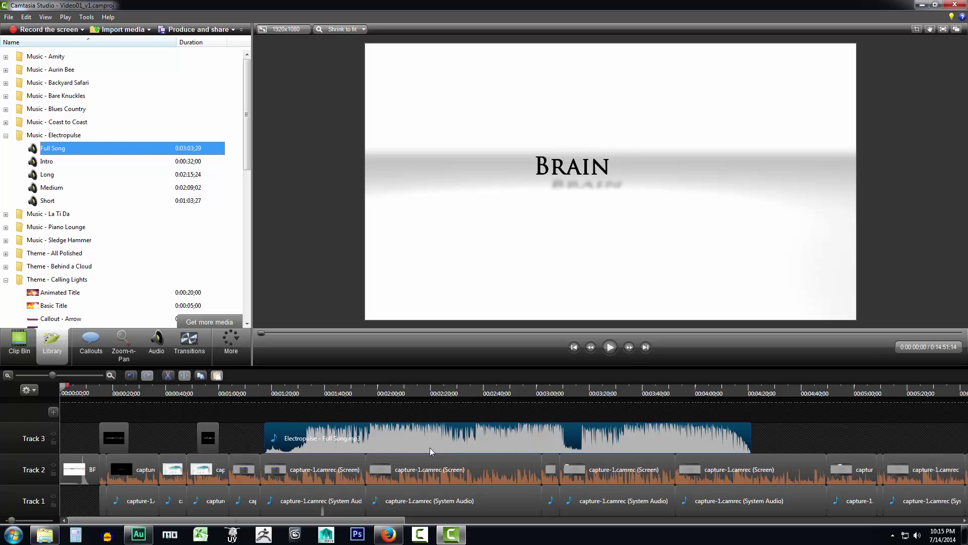
key("Delete")
left_click(6, 136)
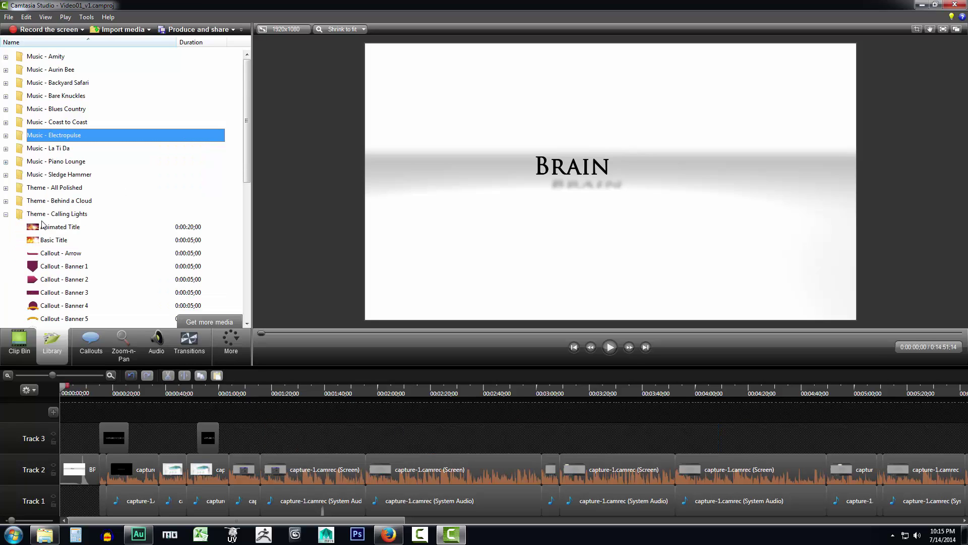
Add a rounded rectangle callout and move it toward the frame's upper left.
left_click(83, 339)
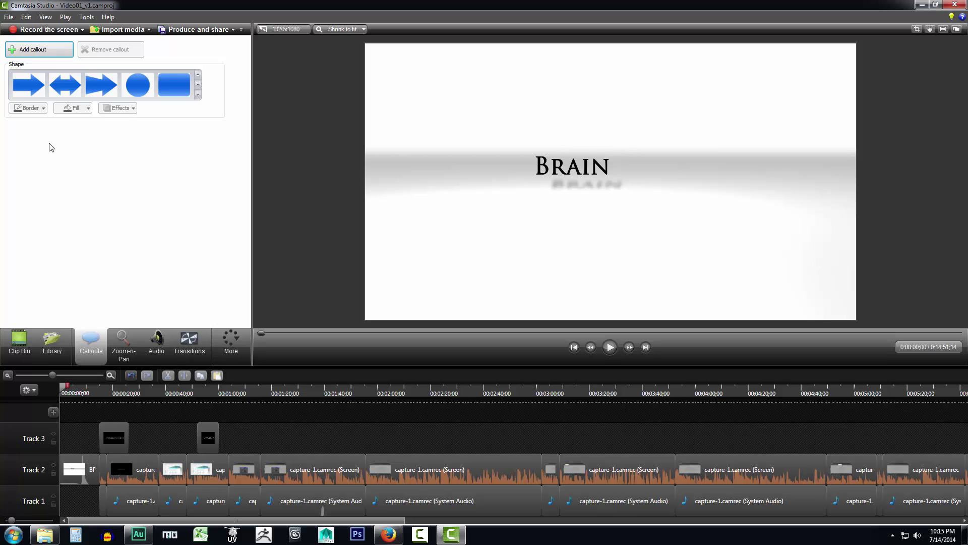
left_click(175, 85)
double_click(175, 85)
left_click_drag(622, 211, 688, 206)
Give the callout bold 'Hello' text at font size 72, positioned near the frame centre.
left_click(78, 179)
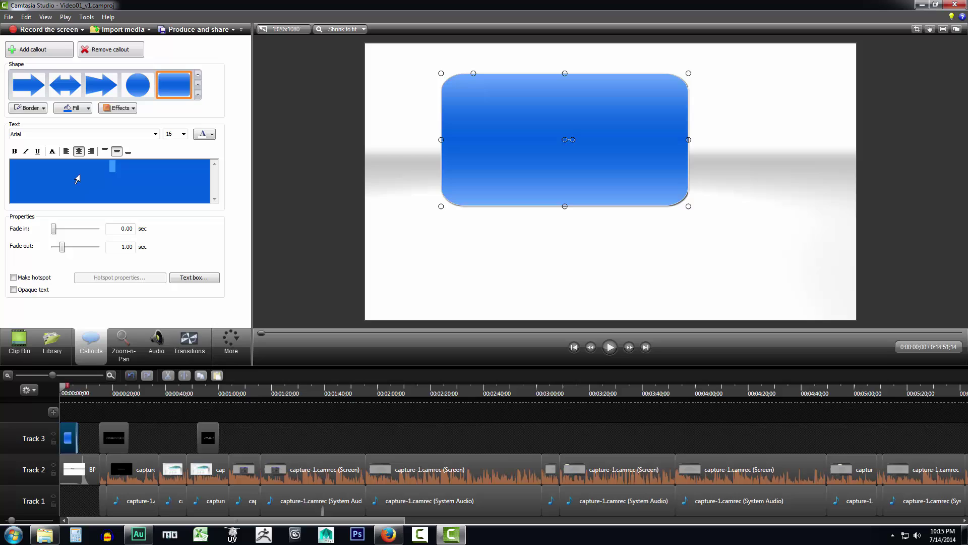
type("Hello")
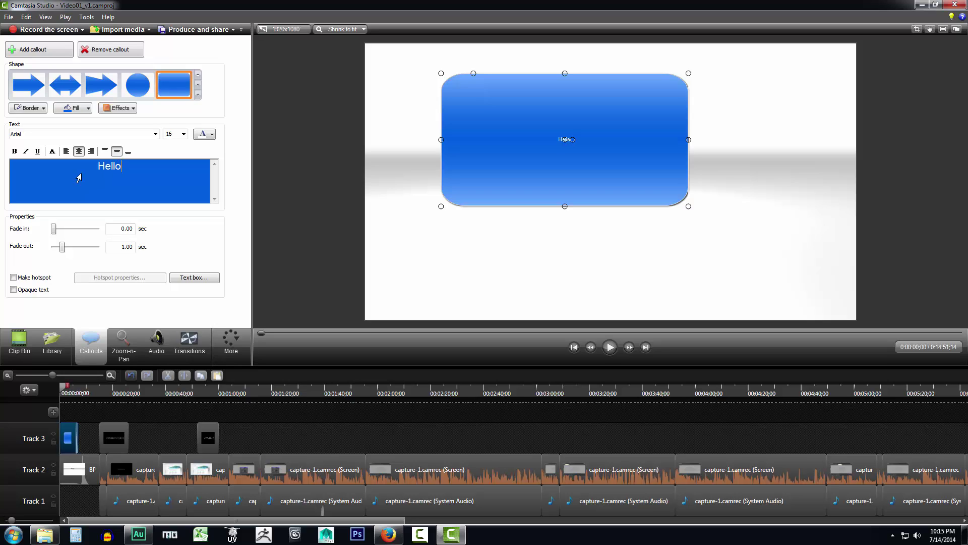
left_click(14, 152)
left_click(183, 134)
left_click(179, 241)
left_click_drag(574, 155, 510, 201)
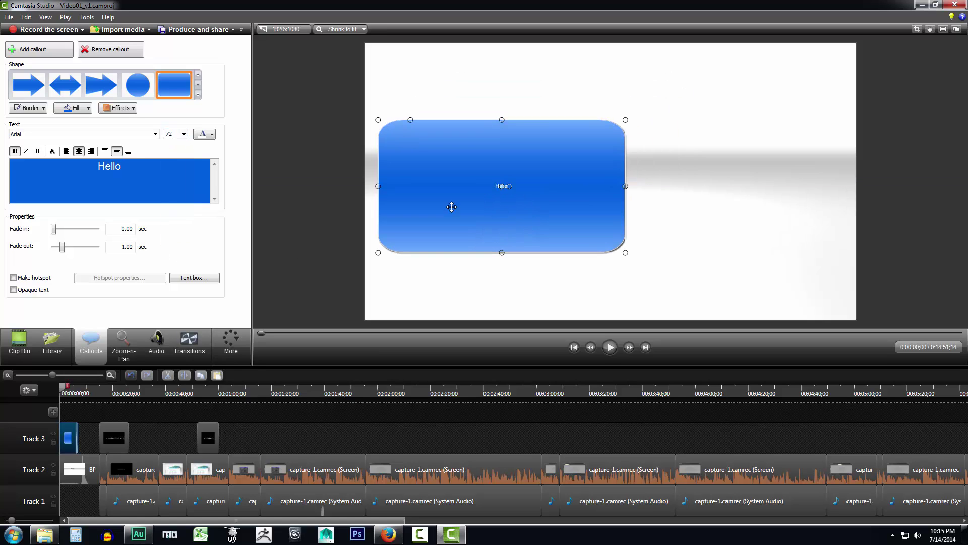
key("ctrl+a")
left_click(184, 133)
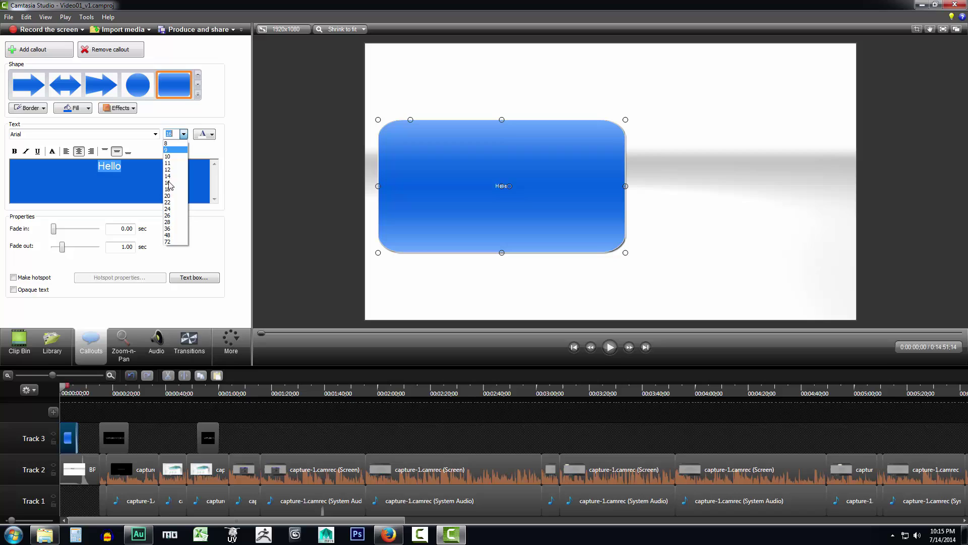
left_click(176, 243)
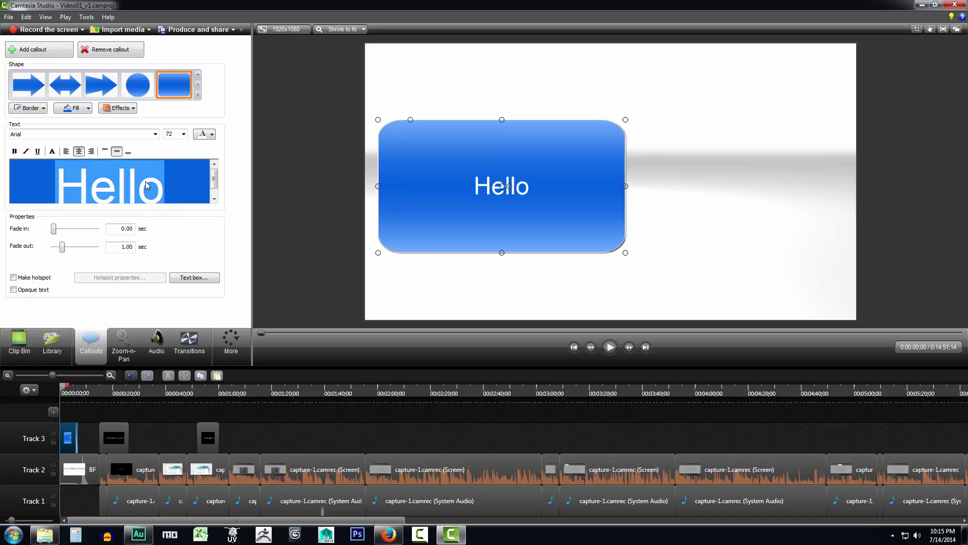
left_click_drag(512, 223, 584, 213)
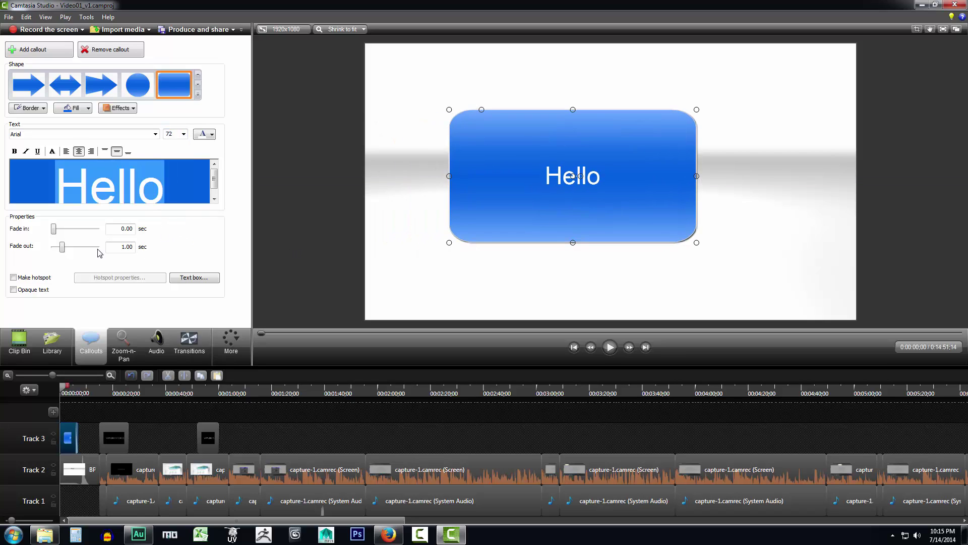
Start the callout about two minutes into the video and preview it playing.
left_click_drag(69, 438, 431, 438)
left_click_drag(63, 391, 411, 405)
key("space")
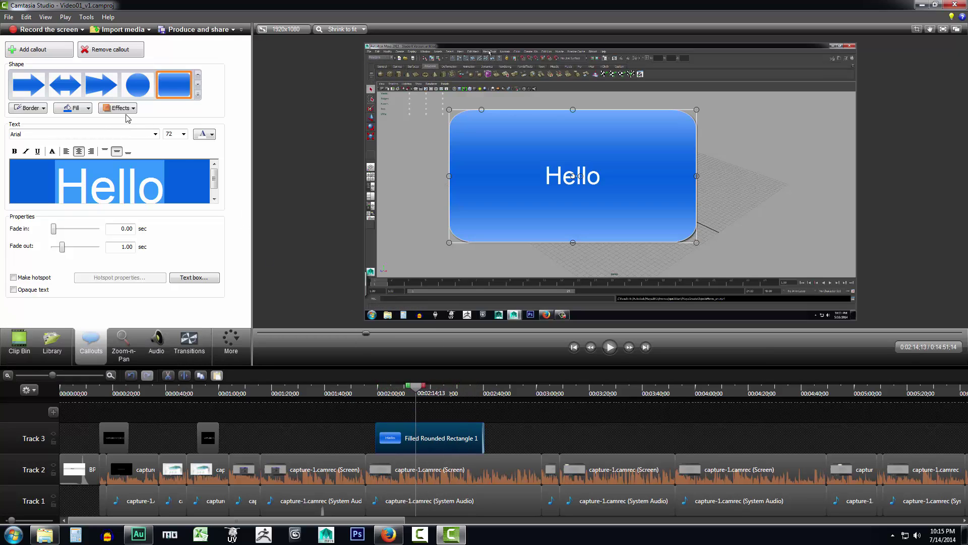
Set the callout to No fill, delete it from Track 3, and switch to Zoom-n-Pan.
left_click(87, 108)
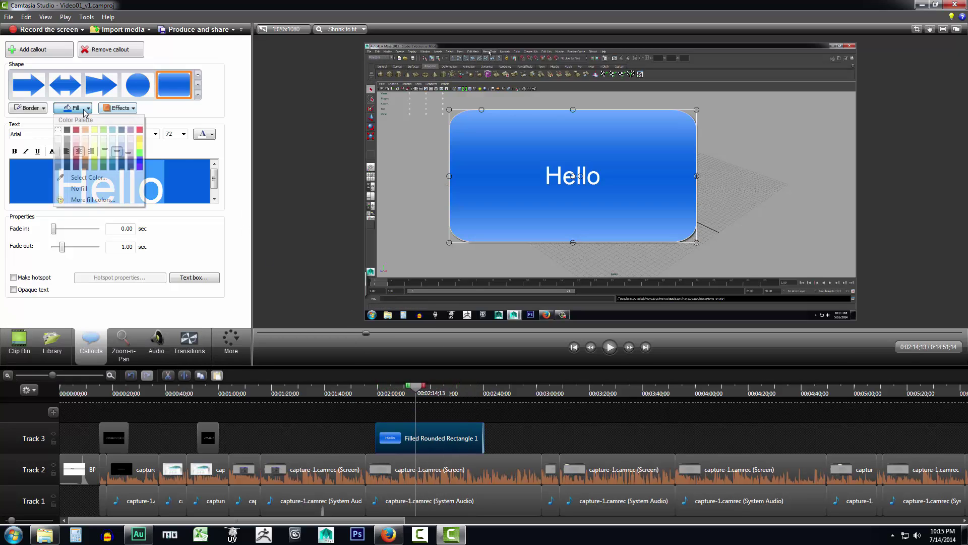
left_click(86, 190)
left_click(449, 433)
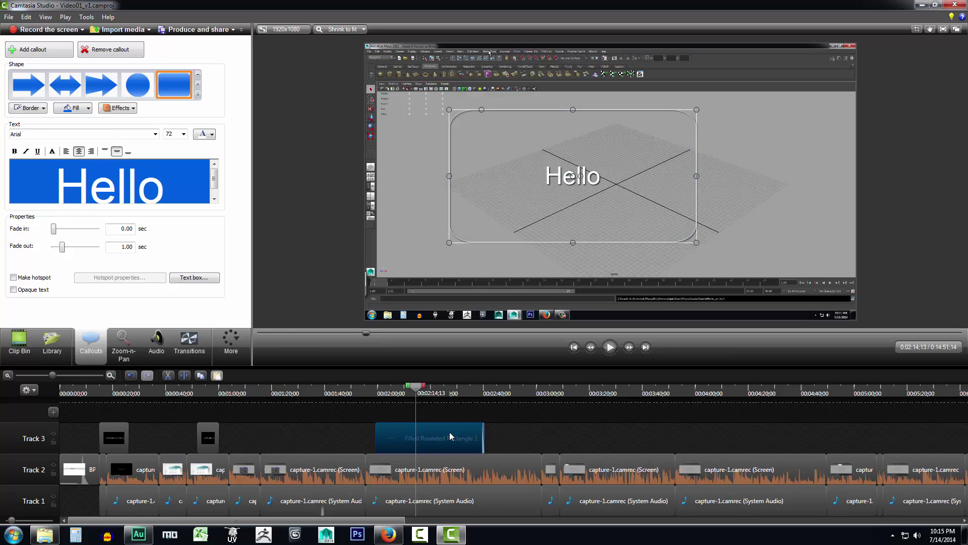
key("Delete")
left_click(123, 342)
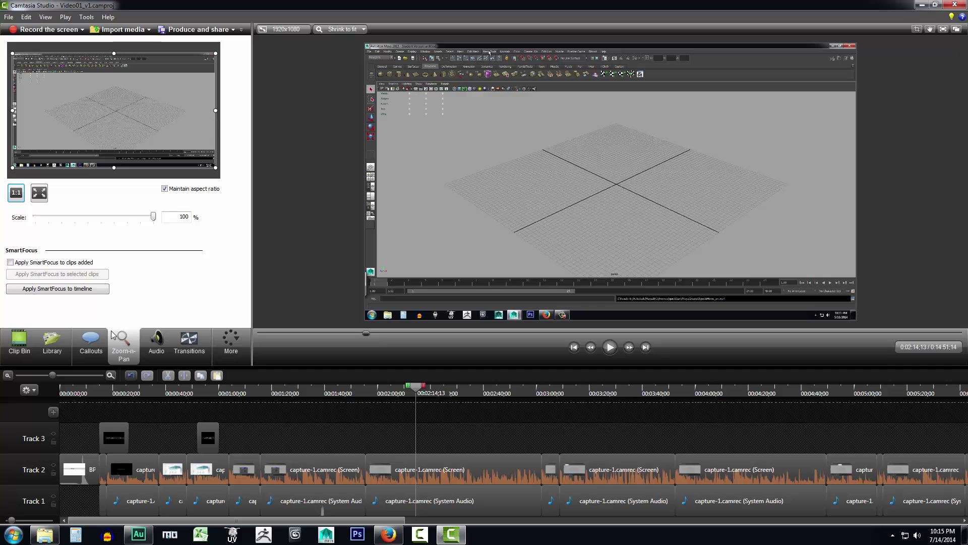
Resize the zoom rectangle at 0:02:14;13 so the Maya recording shows at 98% scale.
left_click_drag(216, 167, 135, 122)
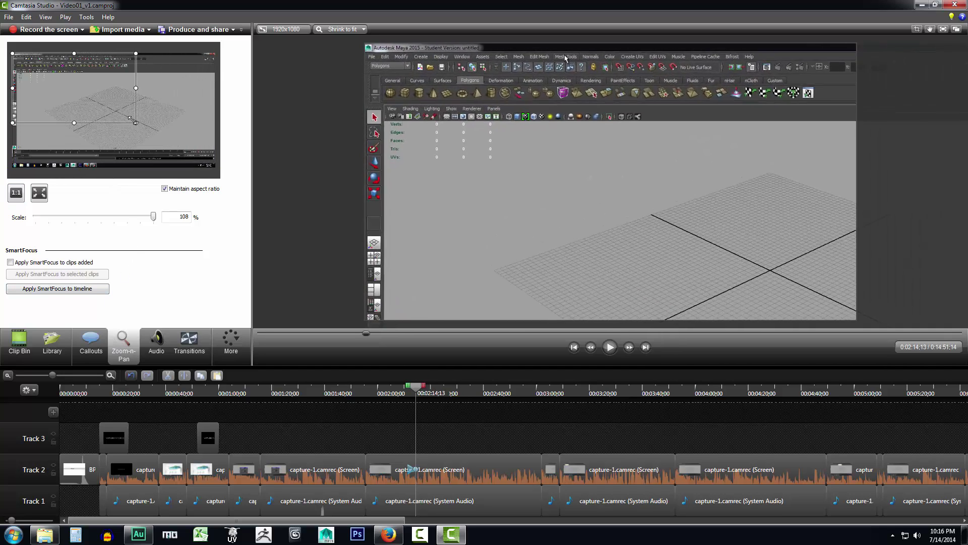
left_click_drag(131, 119, 232, 188)
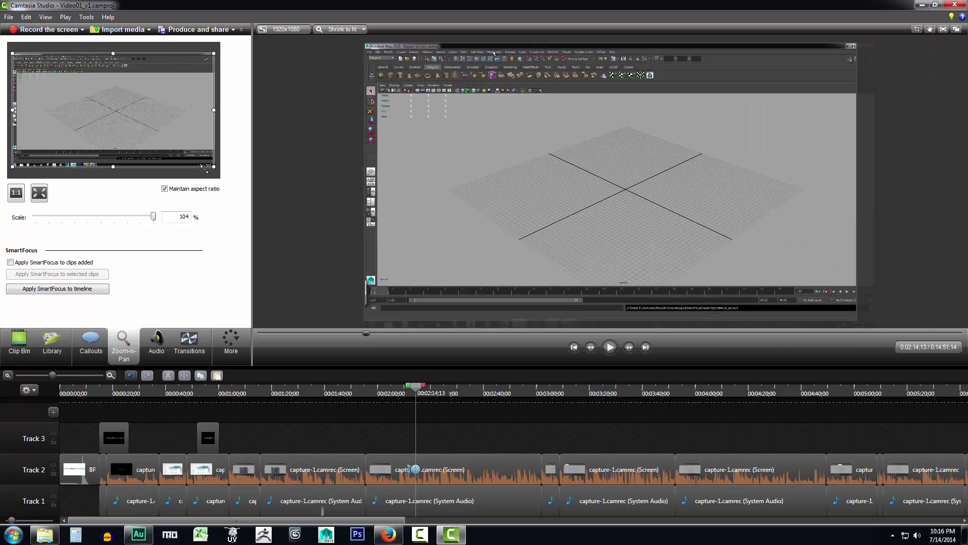
Raise the Track 2 screen clip's volume and check the advanced noise removal settings.
left_click(155, 339)
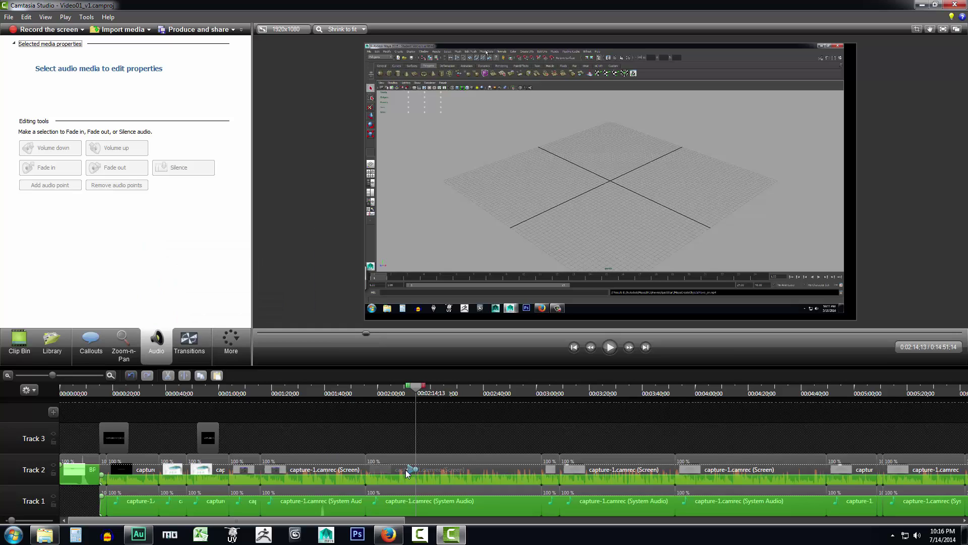
left_click(456, 468)
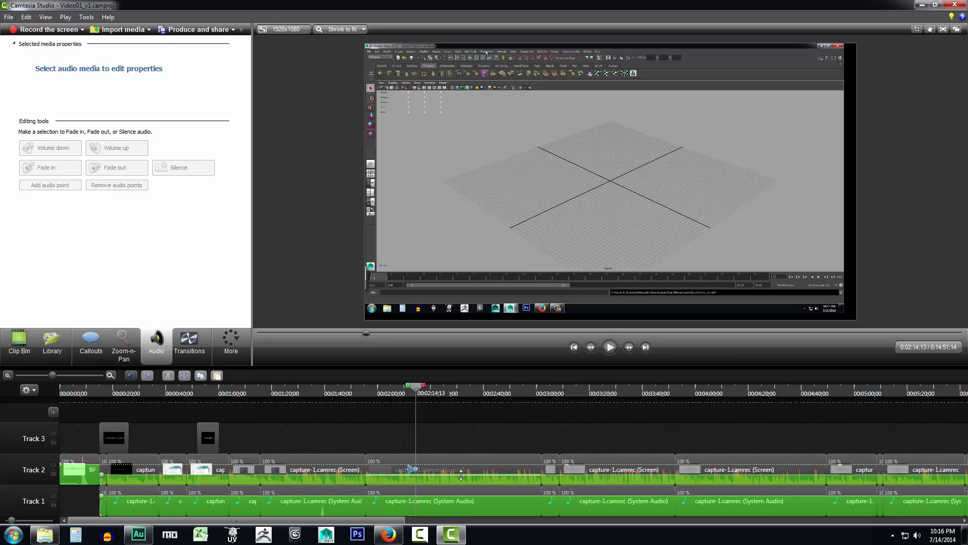
left_click(153, 250)
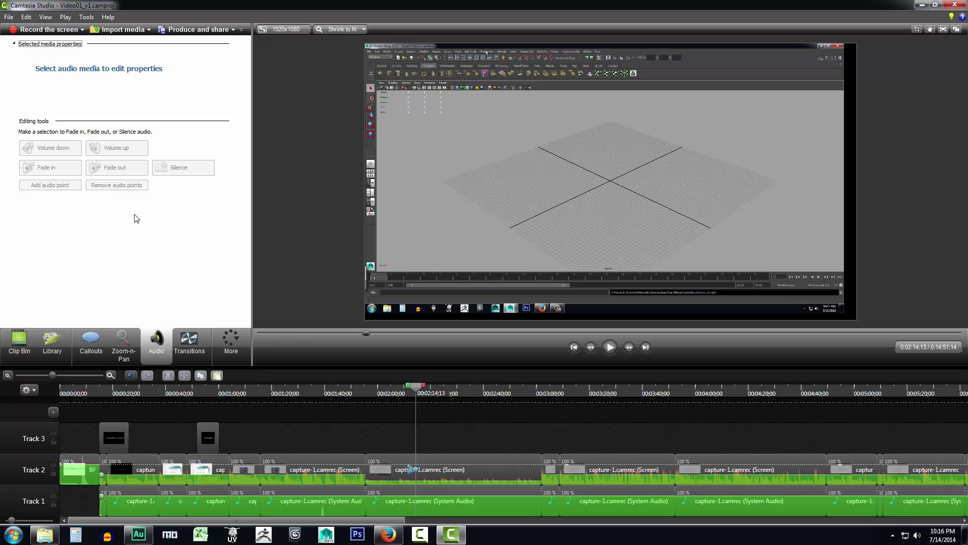
left_click(433, 458)
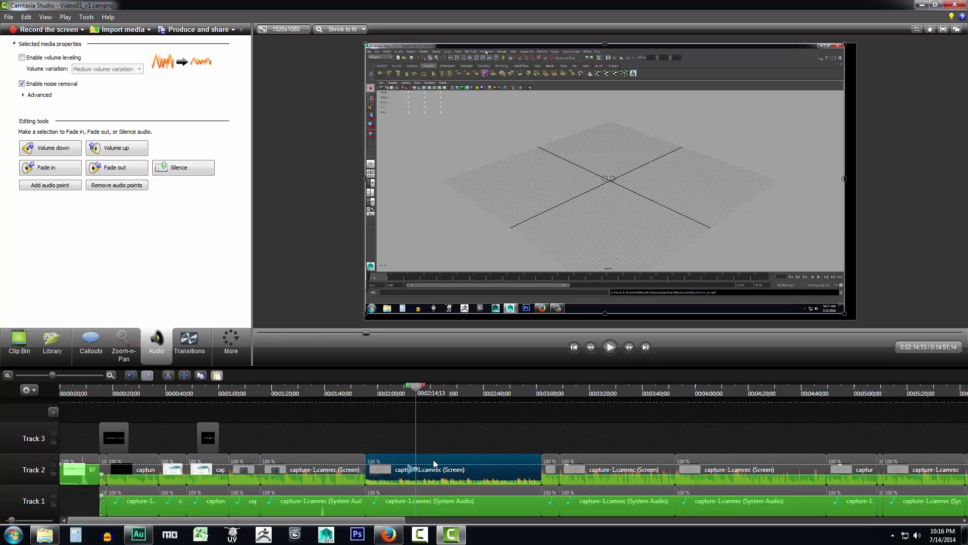
left_click_drag(434, 478, 442, 459)
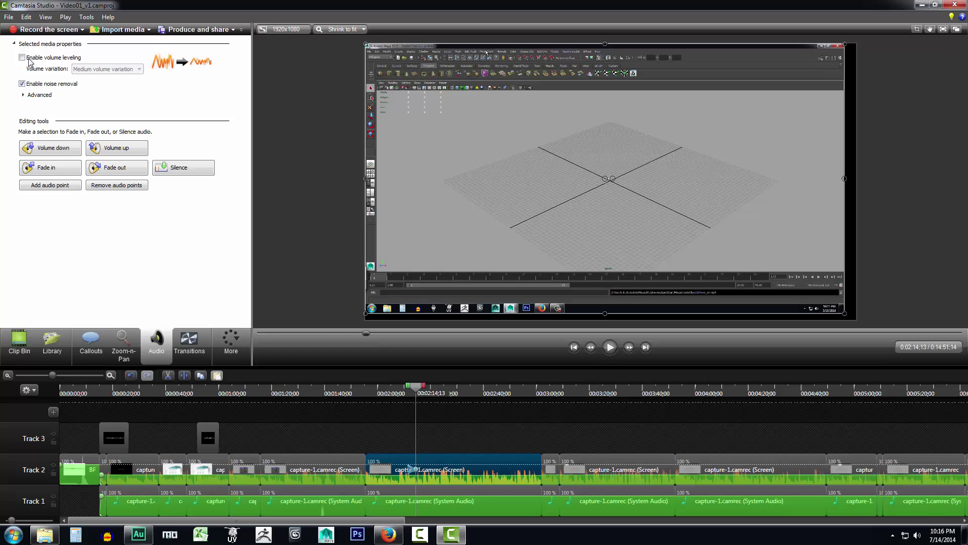
left_click(27, 95)
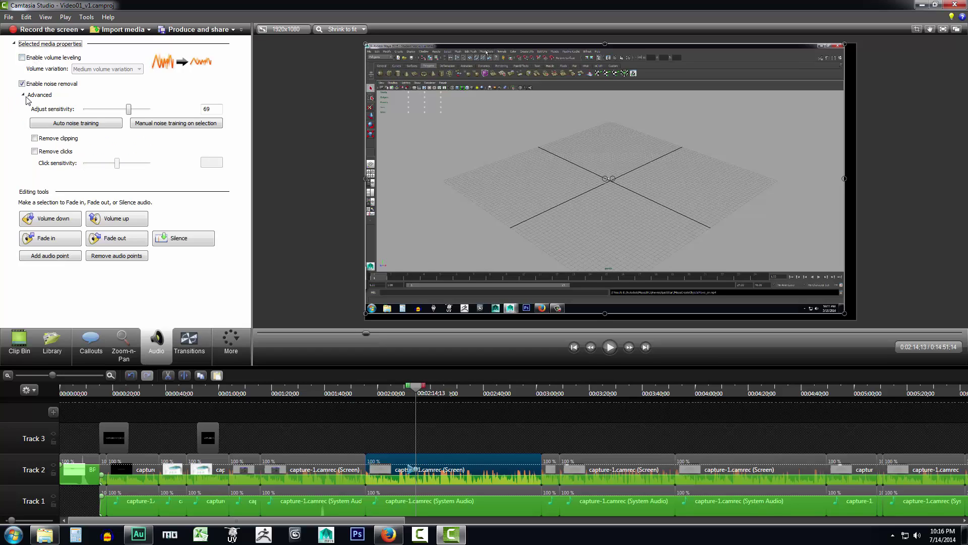
left_click(27, 96)
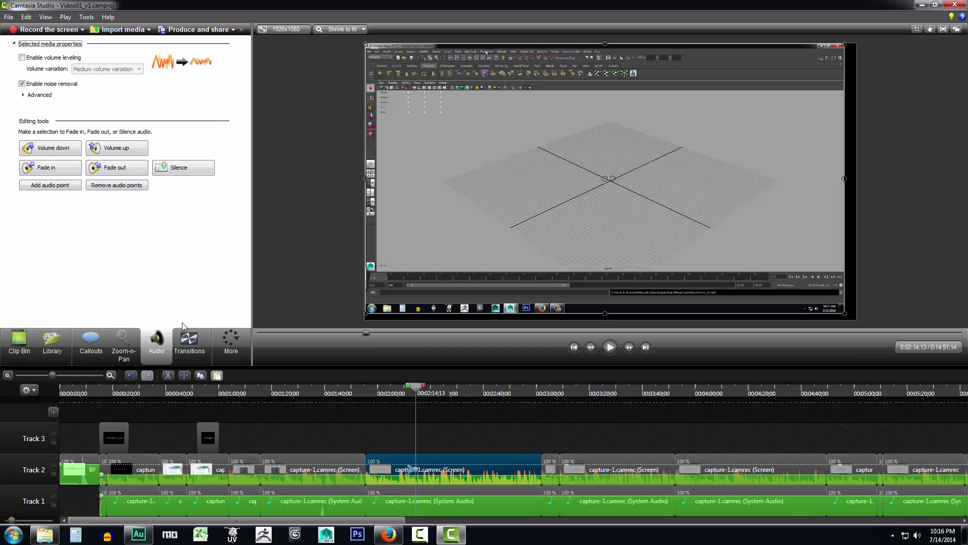
Show the transitions gallery, select the adjoining Track 2 clips, and rewind to the Maya startup dialog.
left_click(195, 351)
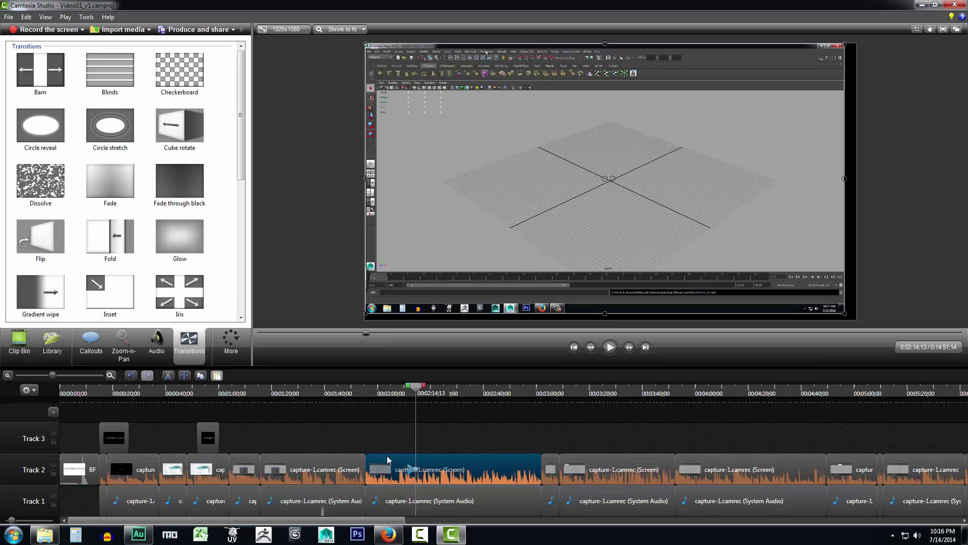
left_click(323, 468)
left_click(440, 473)
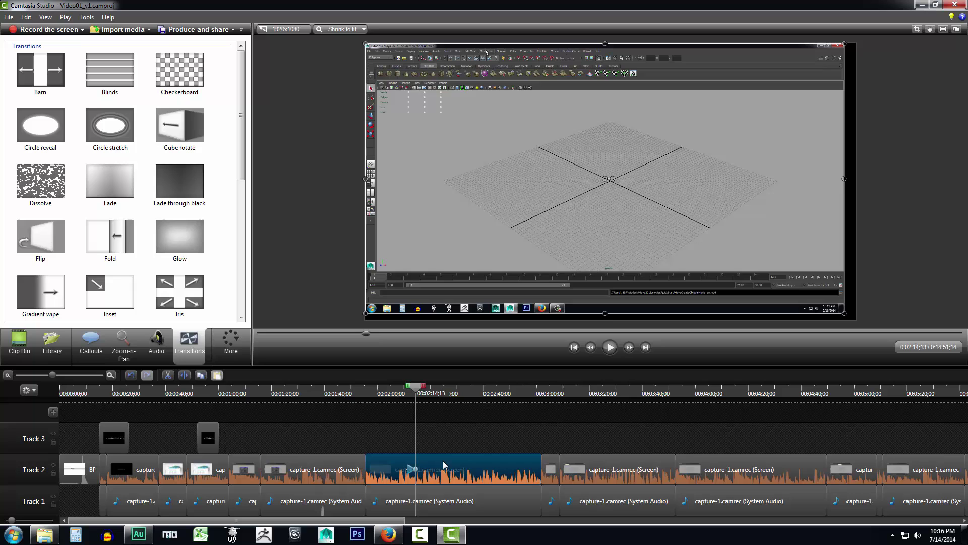
left_click_drag(415, 391, 346, 391)
left_click(325, 480)
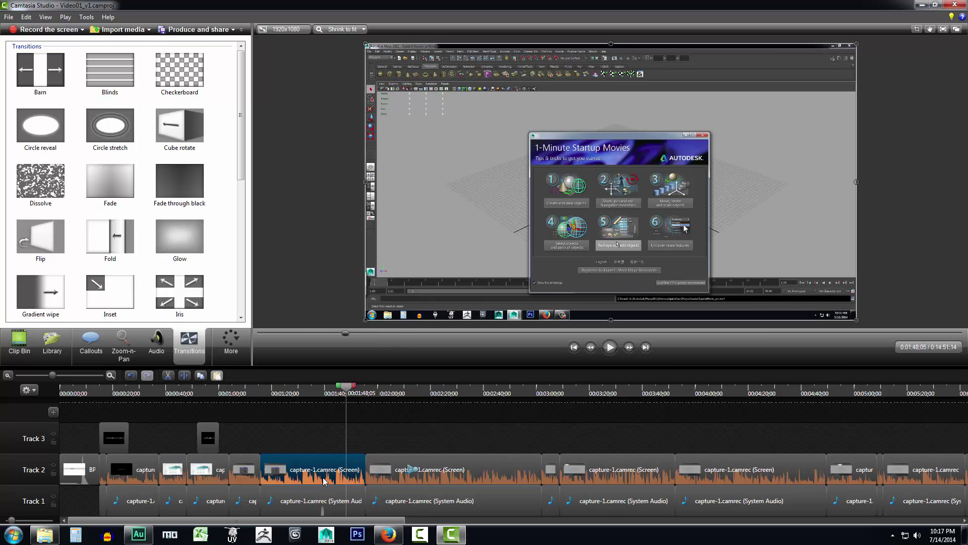
left_click(403, 483)
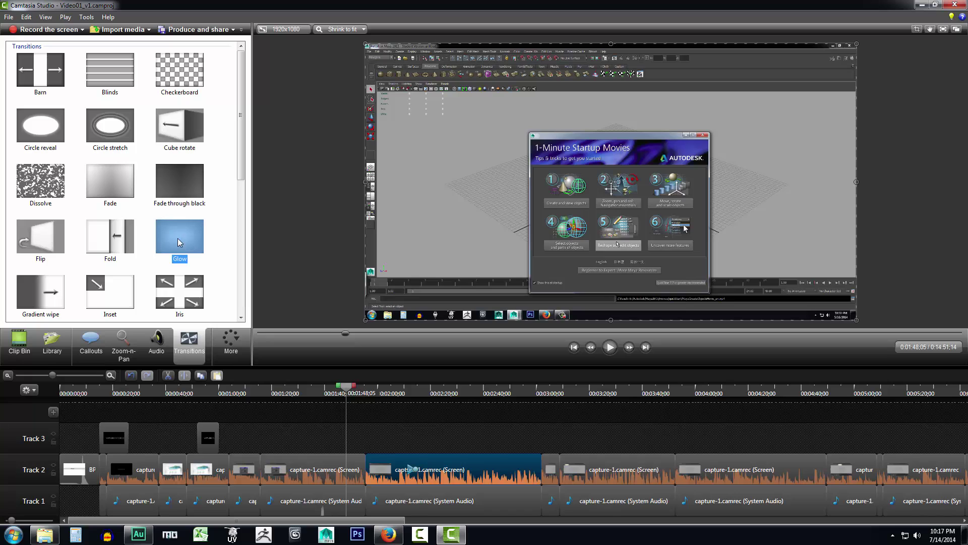
Place the Glow transition between the Track 2 clips and play it back to preview.
left_click_drag(177, 238, 361, 474)
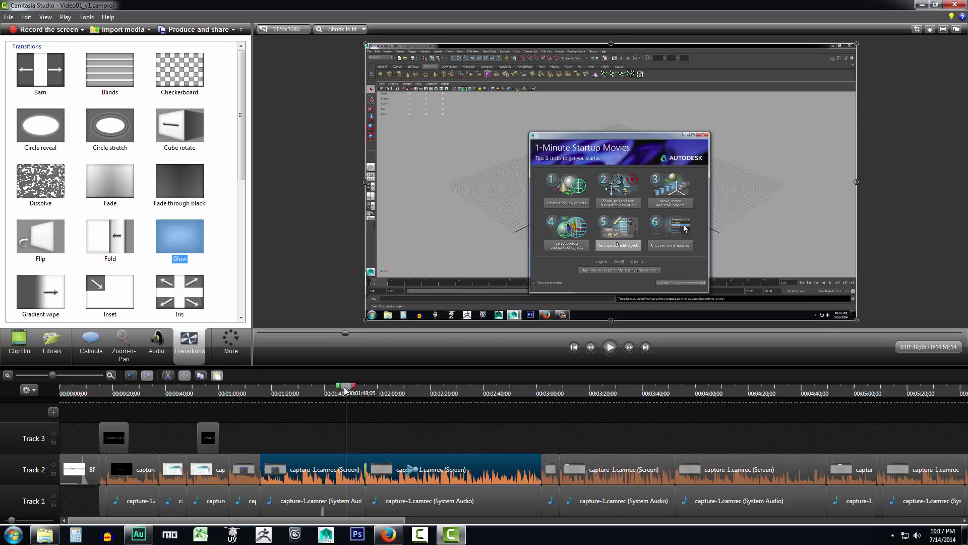
left_click(609, 347)
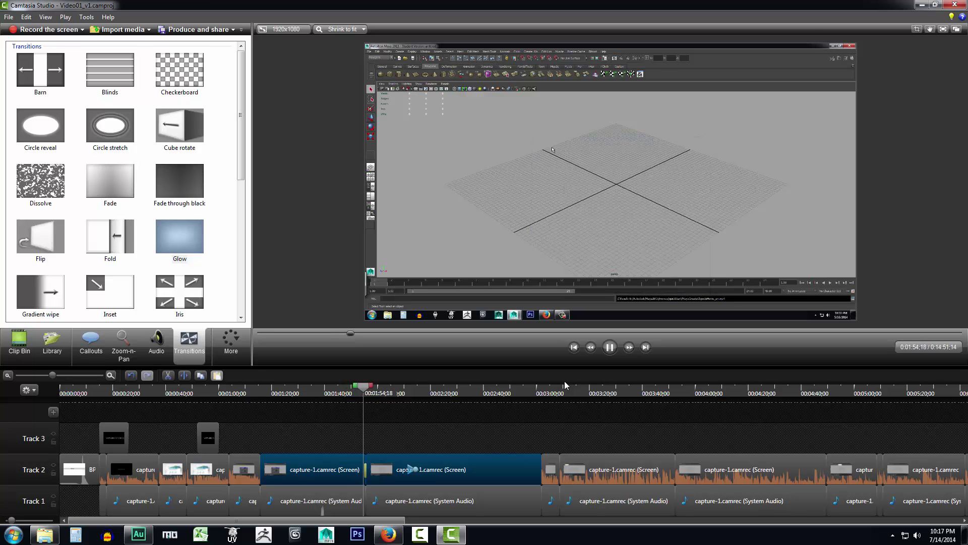
left_click(610, 353)
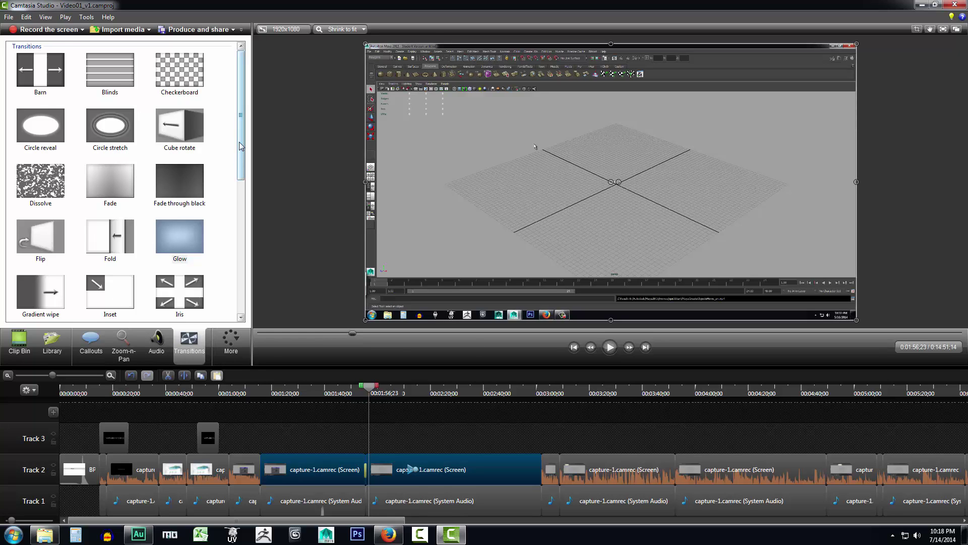
mouse_move(241, 141)
left_mouse_down()
mouse_move(242, 216)
mouse_move(246, 141)
left_mouse_up()
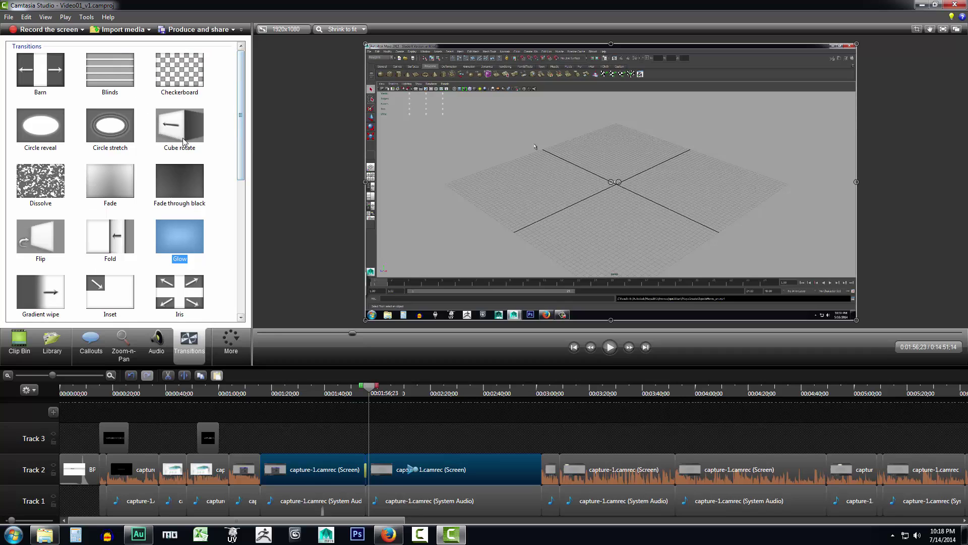
Enlarge the cursor to 2.79, then try Visual Properties scale and opacity, restoring 100%.
left_click(227, 345)
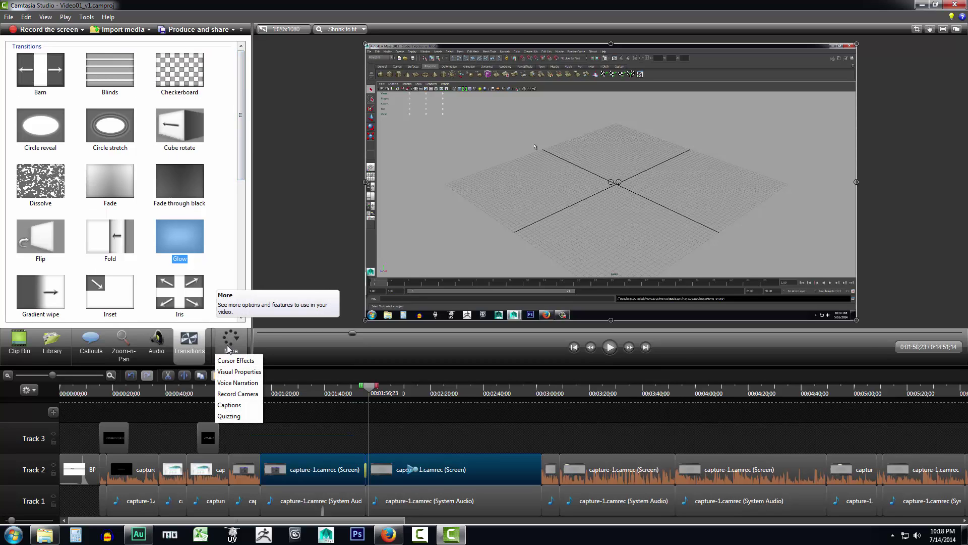
left_click(234, 361)
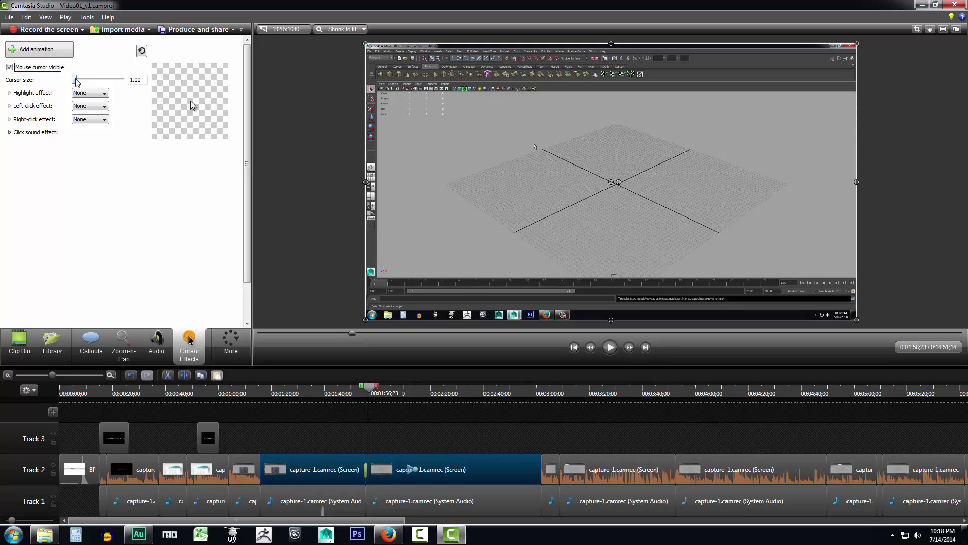
mouse_move(75, 80)
left_mouse_down()
mouse_move(95, 81)
mouse_move(75, 81)
left_mouse_up()
left_click(231, 342)
left_click(238, 373)
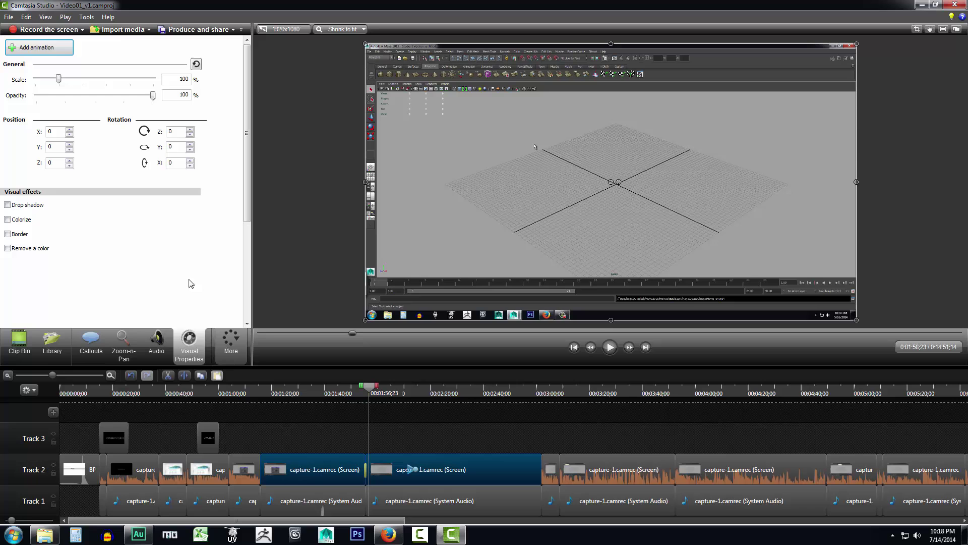
mouse_move(60, 81)
left_mouse_down()
mouse_move(82, 80)
mouse_move(58, 79)
left_mouse_up()
mouse_move(151, 96)
left_mouse_down()
mouse_move(97, 96)
mouse_move(153, 95)
left_mouse_up()
Tour Voice Narration, Captions and Quizzing, return to Transitions, then show the Clip Bin.
left_click(231, 340)
left_click(236, 384)
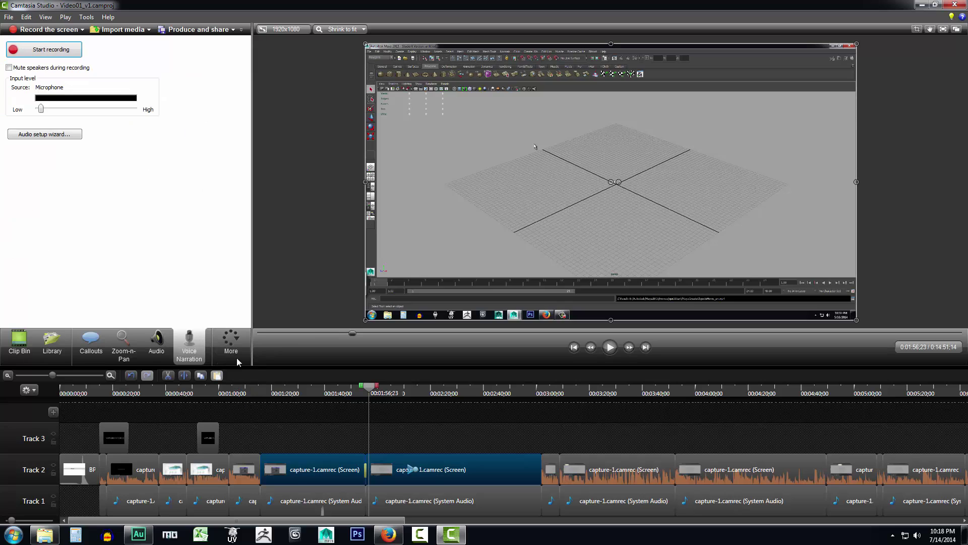
left_click(237, 358)
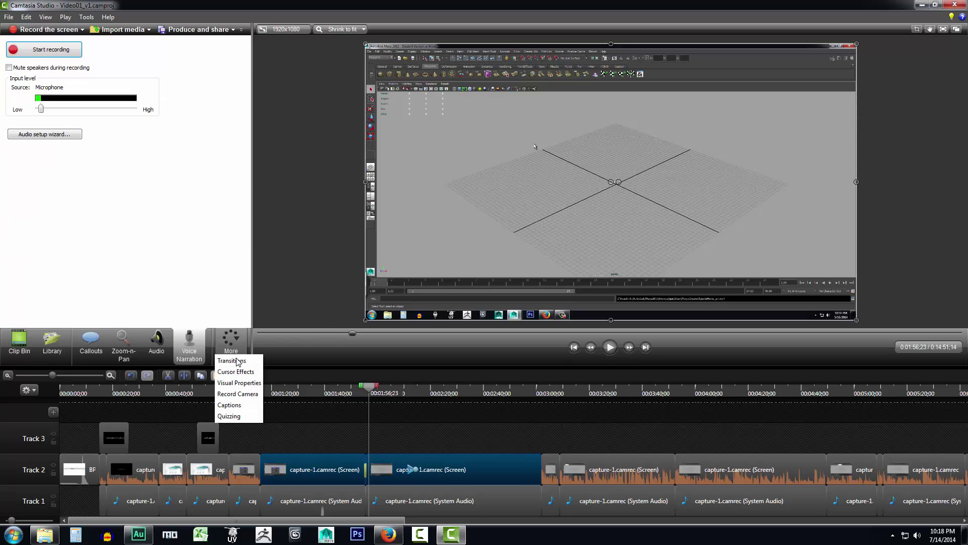
left_click(237, 405)
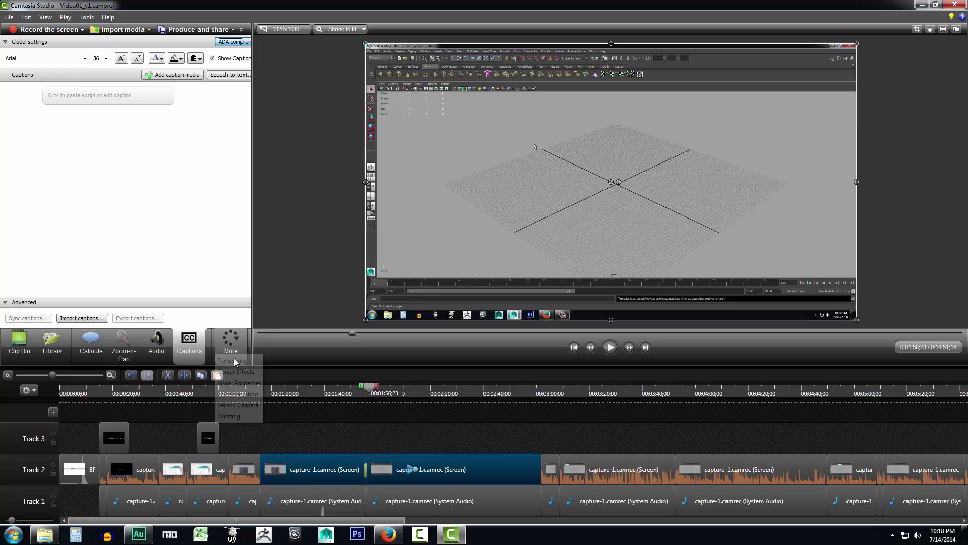
left_click(239, 416)
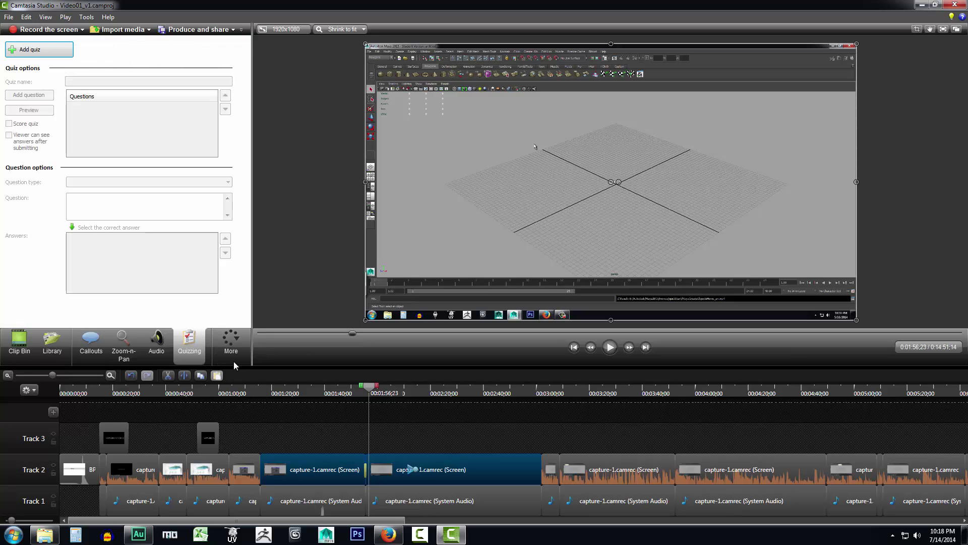
left_click(234, 359)
left_click(241, 361)
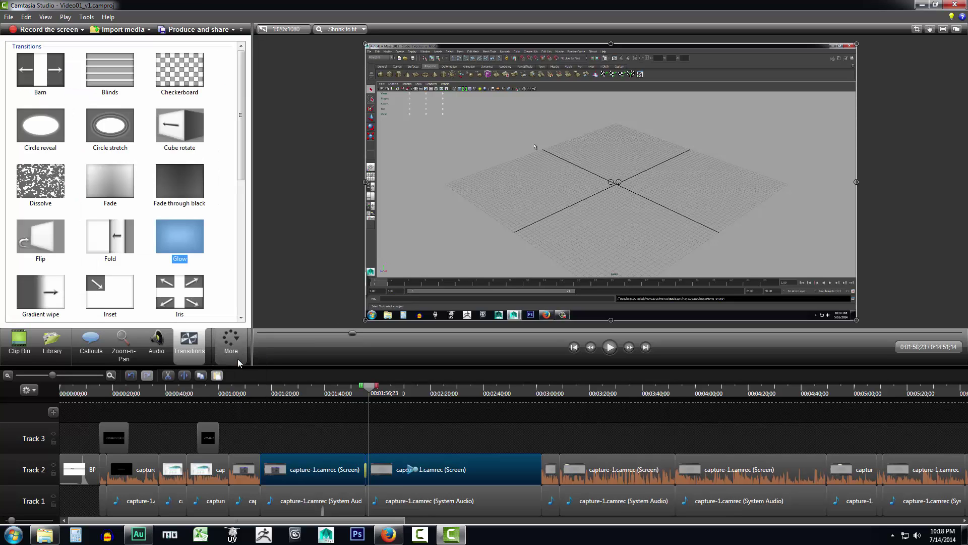
left_click(20, 343)
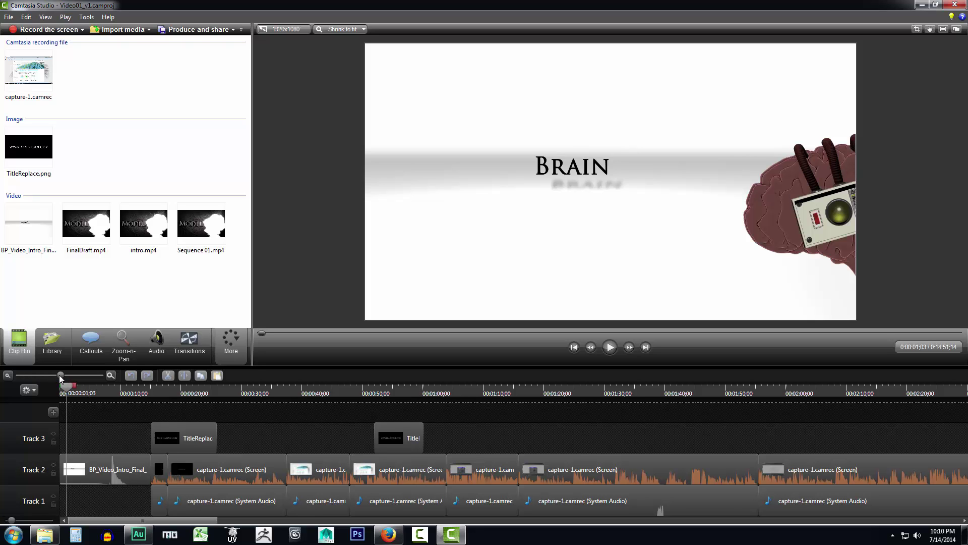
Zoom the timeline wider and scrub the playhead back to the Brain title at the start.
mouse_move(60, 376)
left_mouse_down()
mouse_move(41, 376)
mouse_move(62, 376)
mouse_move(50, 376)
left_mouse_up()
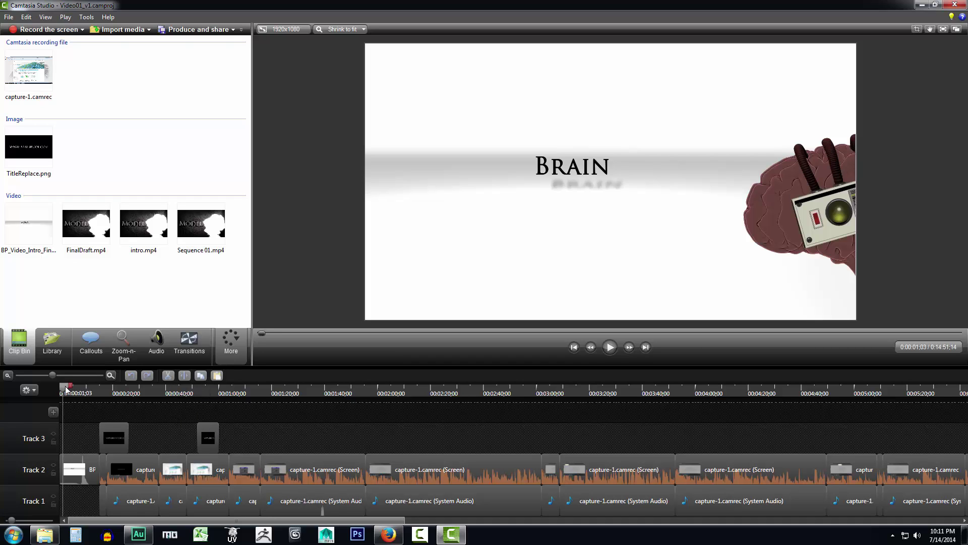
mouse_move(67, 389)
left_mouse_down()
mouse_move(344, 395)
mouse_move(60, 398)
left_mouse_up()
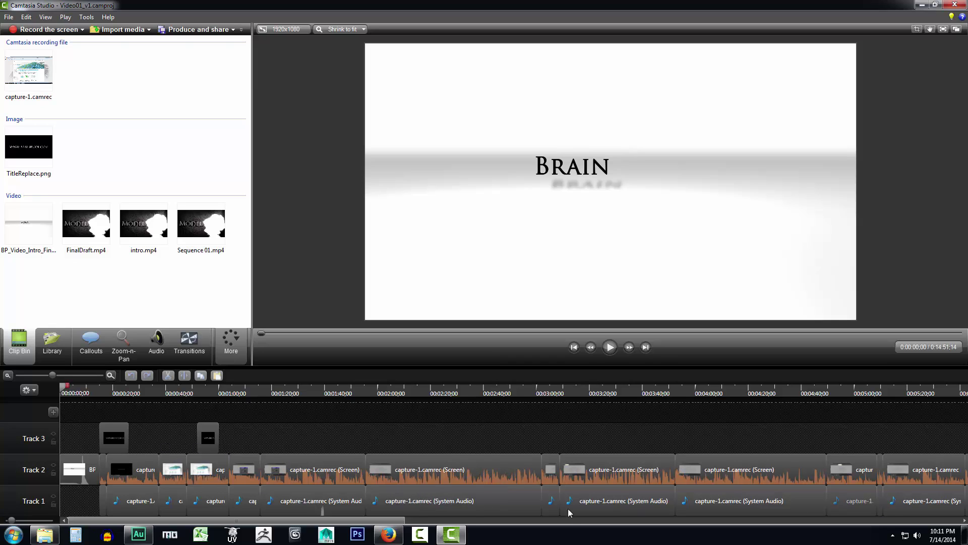
Select clips on Tracks 2 and 1, then drag a Track 2 clip toward Track 3 and back.
left_click(128, 472)
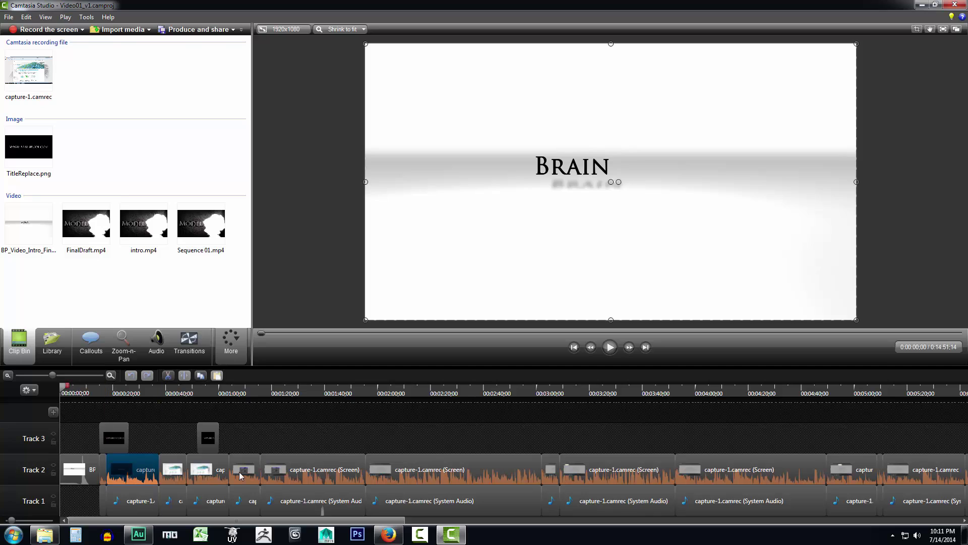
left_click(464, 495)
mouse_move(314, 469)
left_mouse_down()
mouse_move(306, 427)
mouse_move(312, 469)
left_mouse_up()
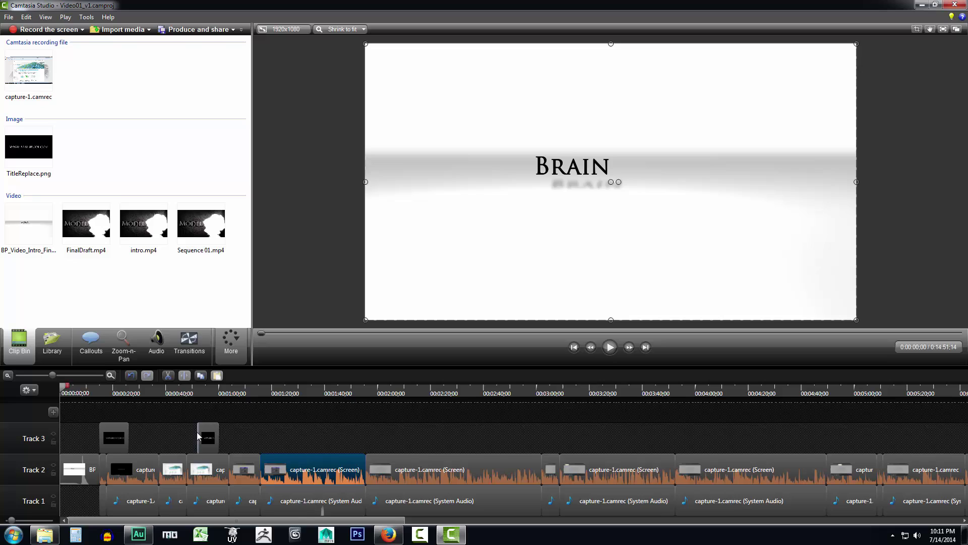